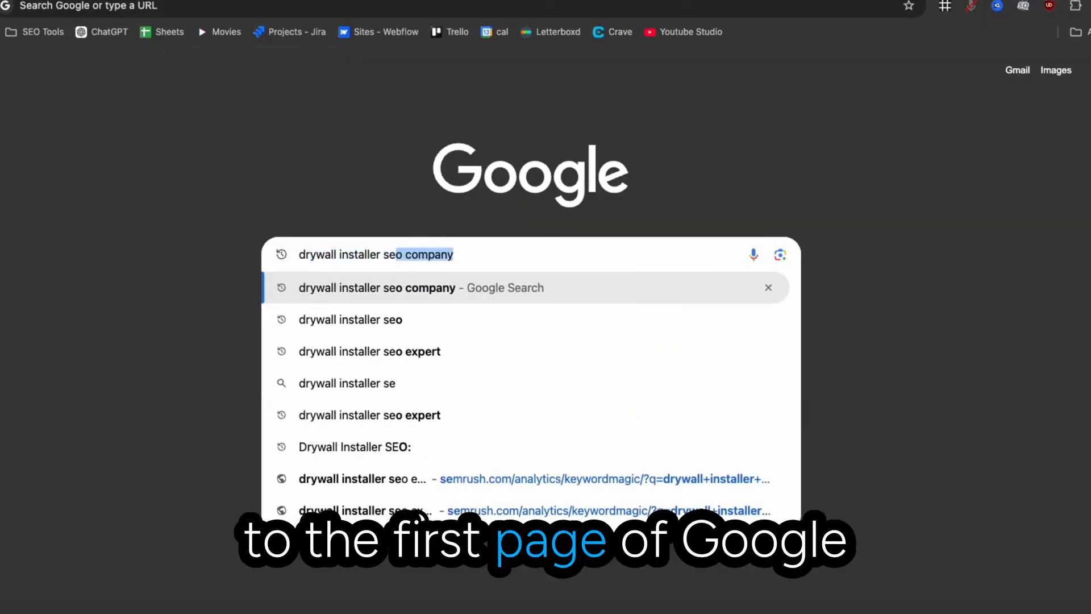
Search Google for "drywall installer seo expert"
type("o expert")
key("Return")
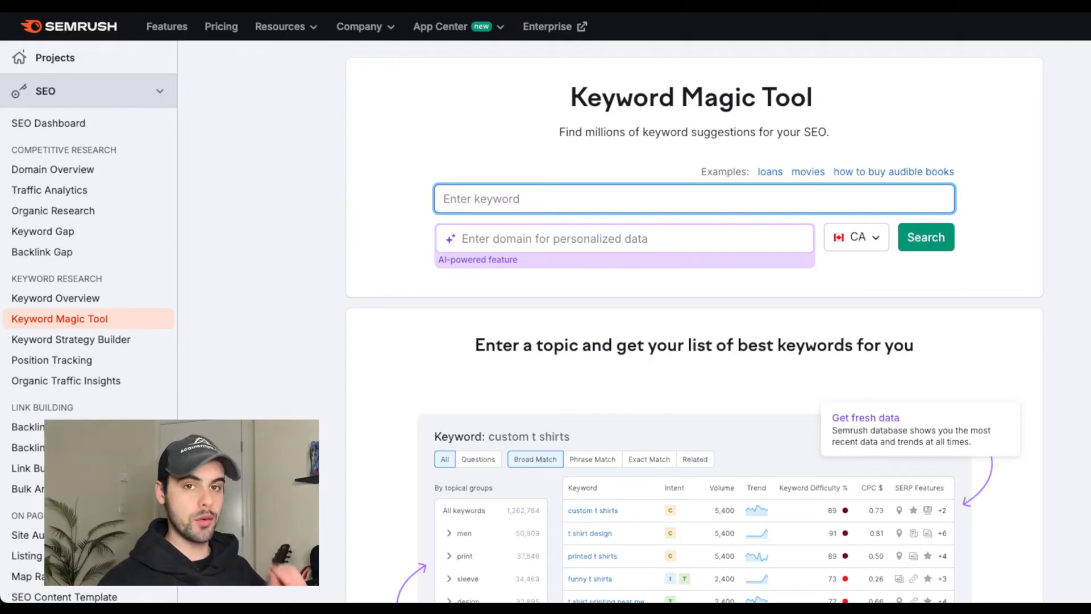
Switch to Semrush's Keyword Magic Tool and look up keyword suggestions for "seo" in the Canadian database
left_click_drag(570, 98, 830, 131)
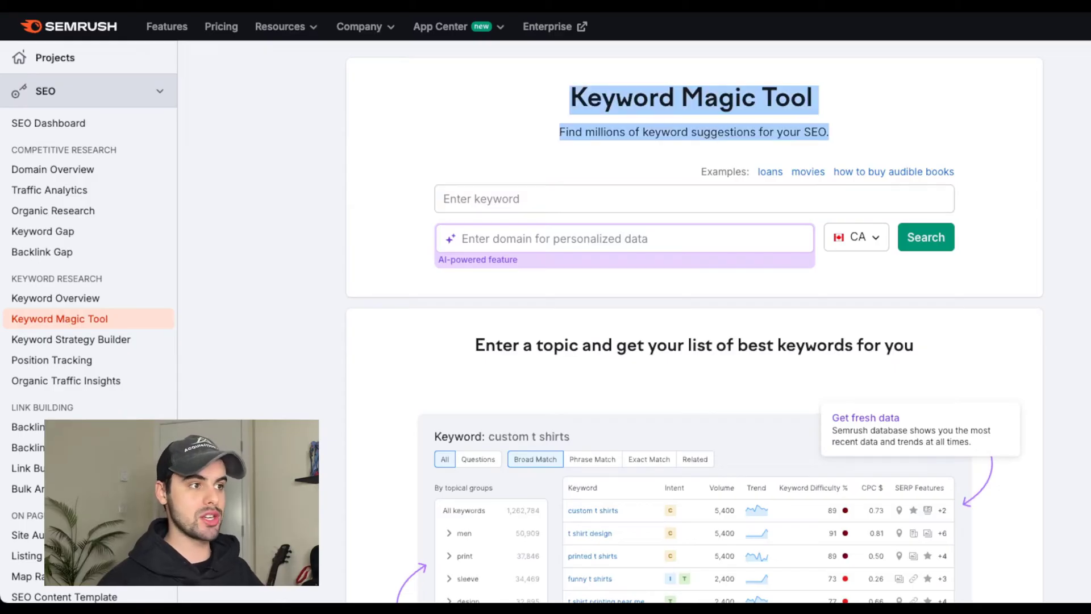
left_click(444, 198)
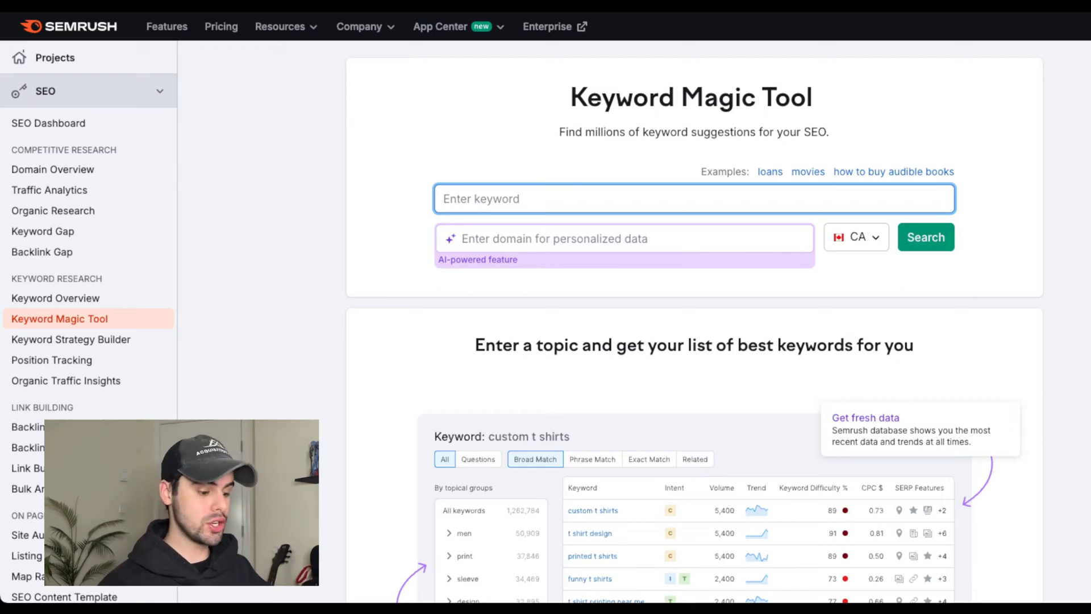
type("seo")
key("Return")
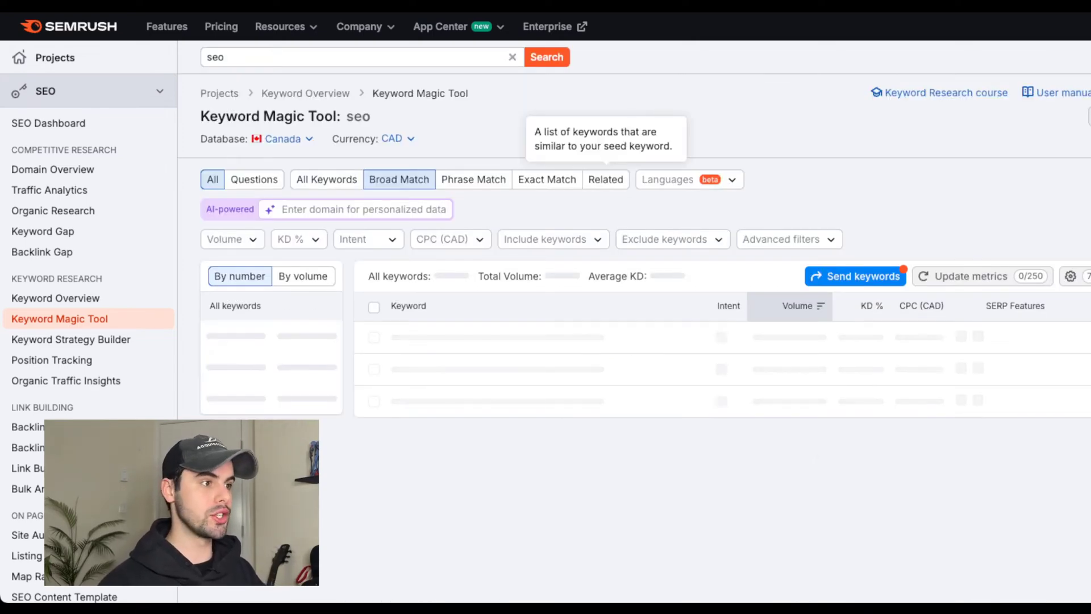
scroll(545, 307, "down", 1)
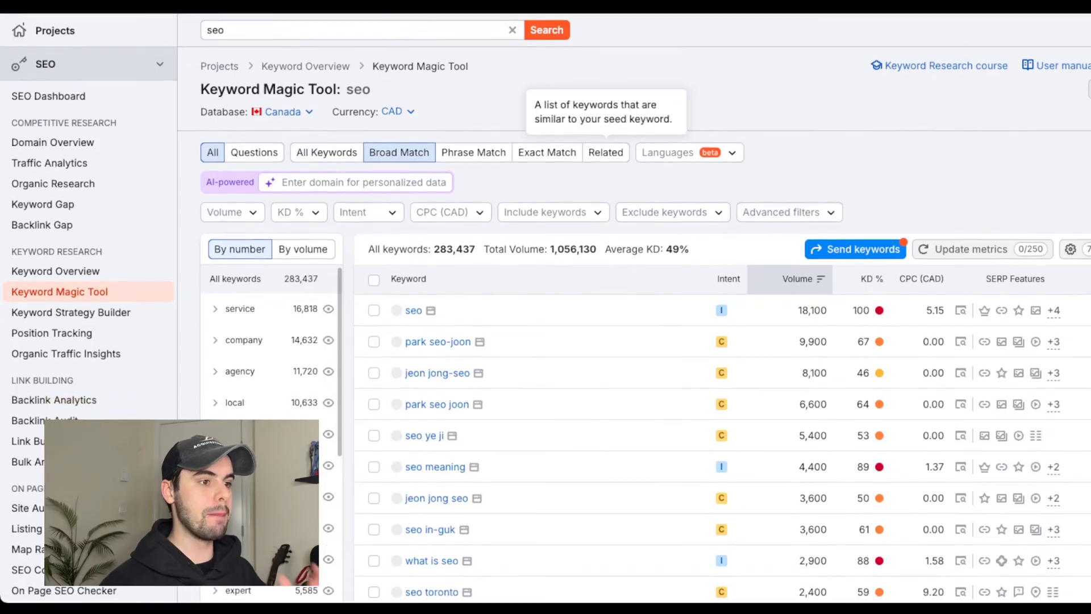
scroll(545, 307, "down", 1)
scroll(546, 307, "up", 2)
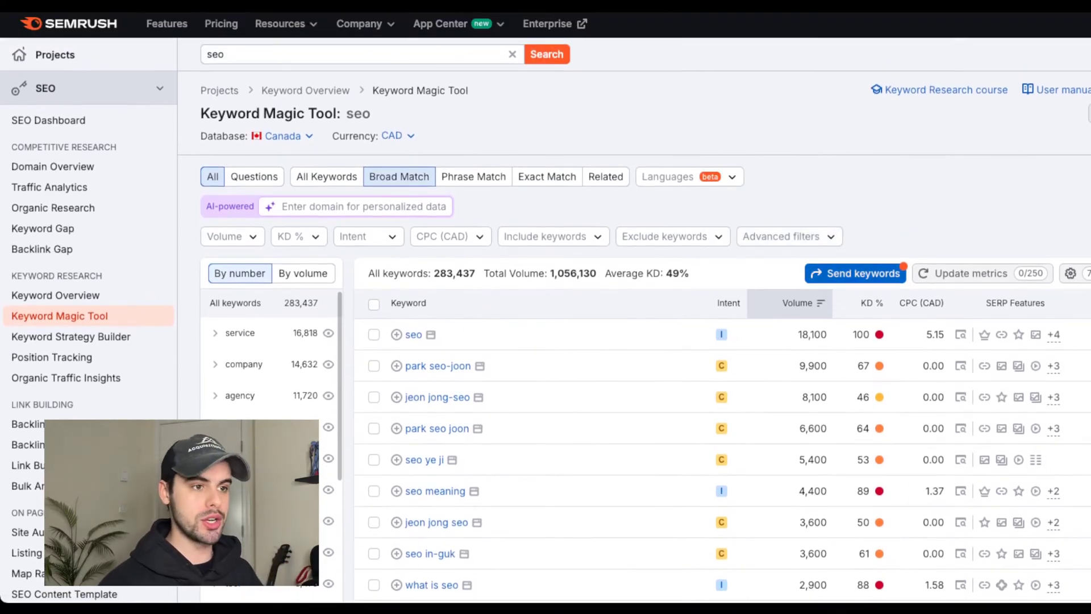
Sort the keyword suggestions by keyword difficulty from lowest to highest and check the difficulty and volume of the easiest ones
left_click(864, 302)
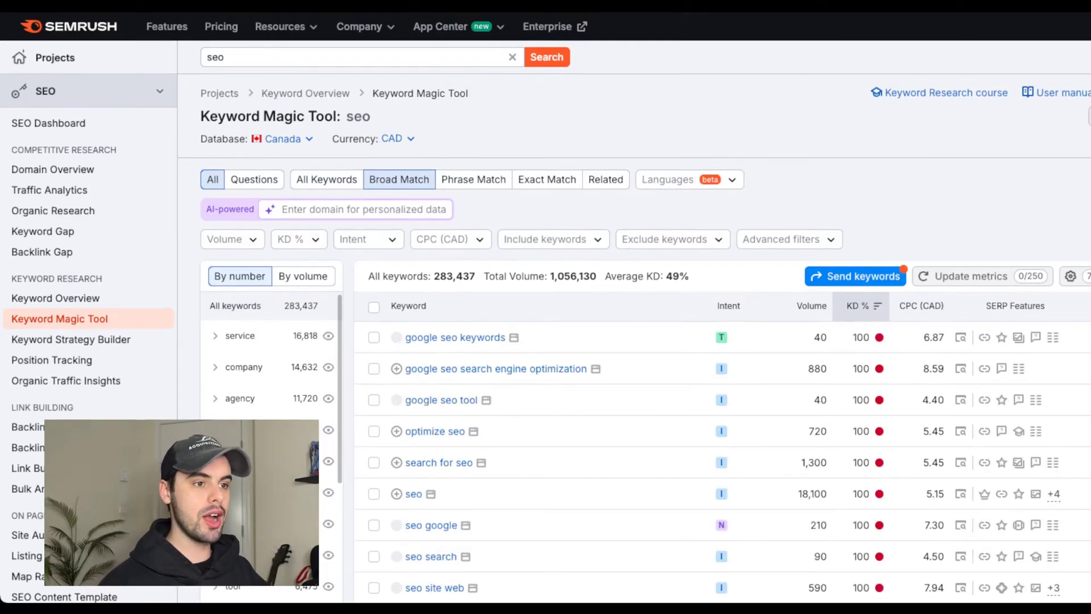
left_click(861, 303)
scroll(861, 301, "down", 1)
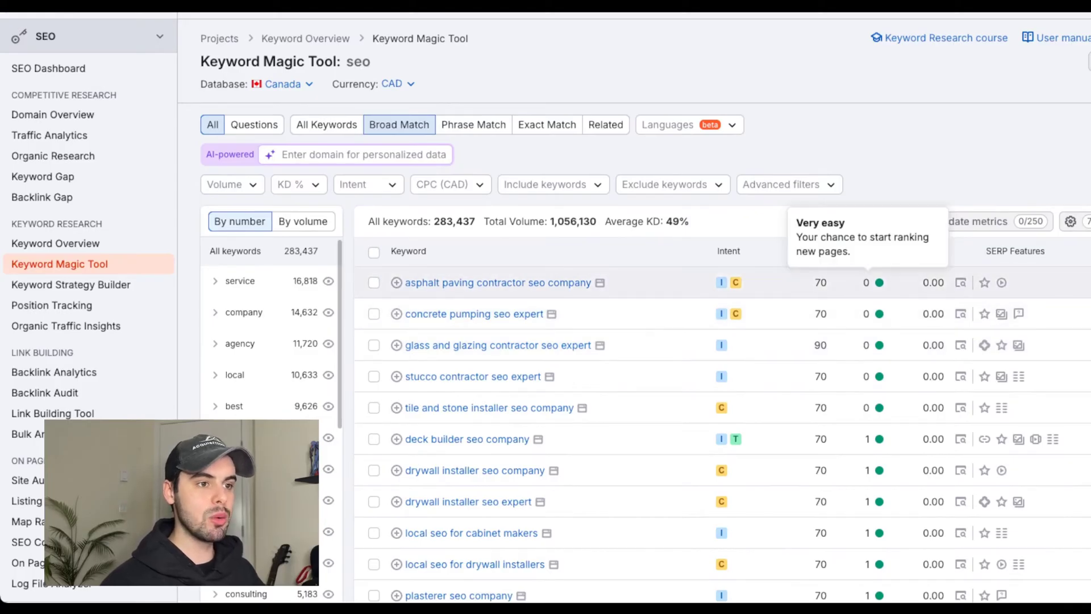
double_click(866, 282)
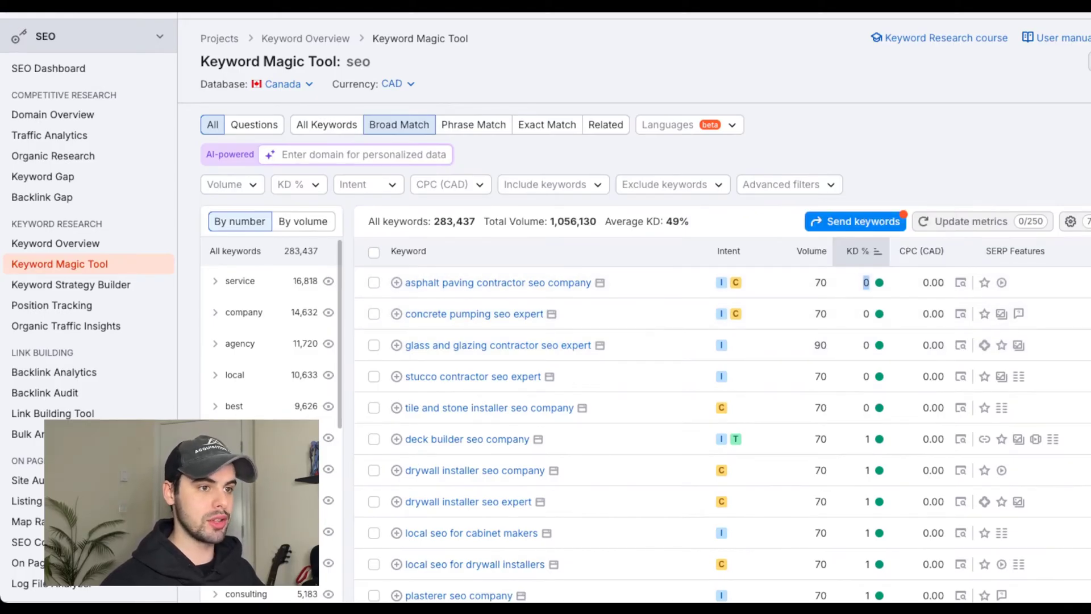
left_click(867, 283)
scroll(867, 282, "down", 1)
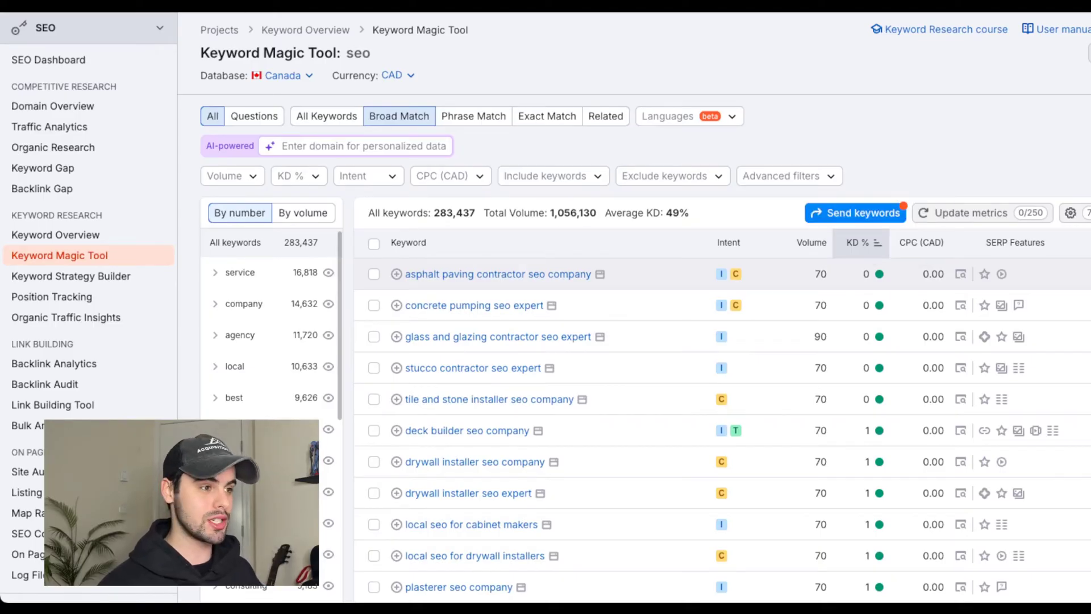
scroll(861, 170, "down", 2)
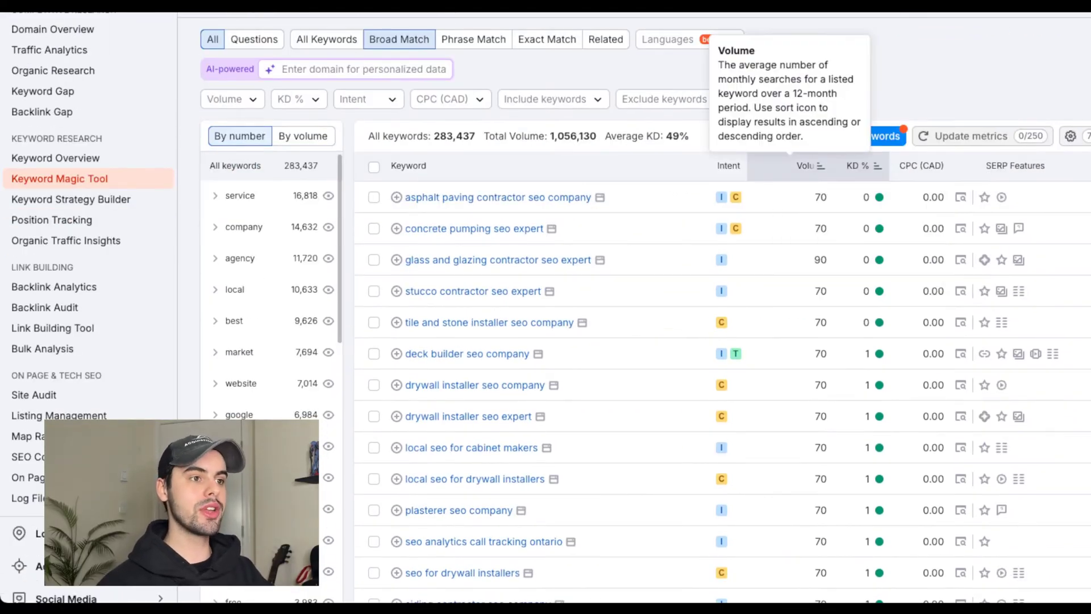
left_click_drag(814, 197, 828, 198)
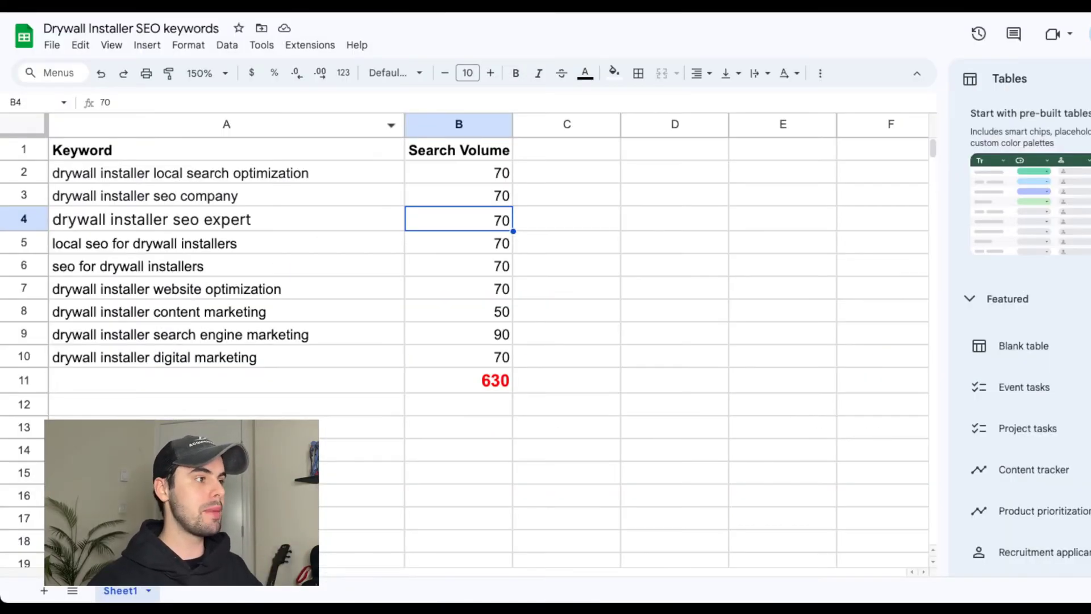
Switch to the "Drywall Installer SEO keywords" spreadsheet and review its keywords, their search volumes and the total in B11
left_click_drag(226, 150, 226, 357)
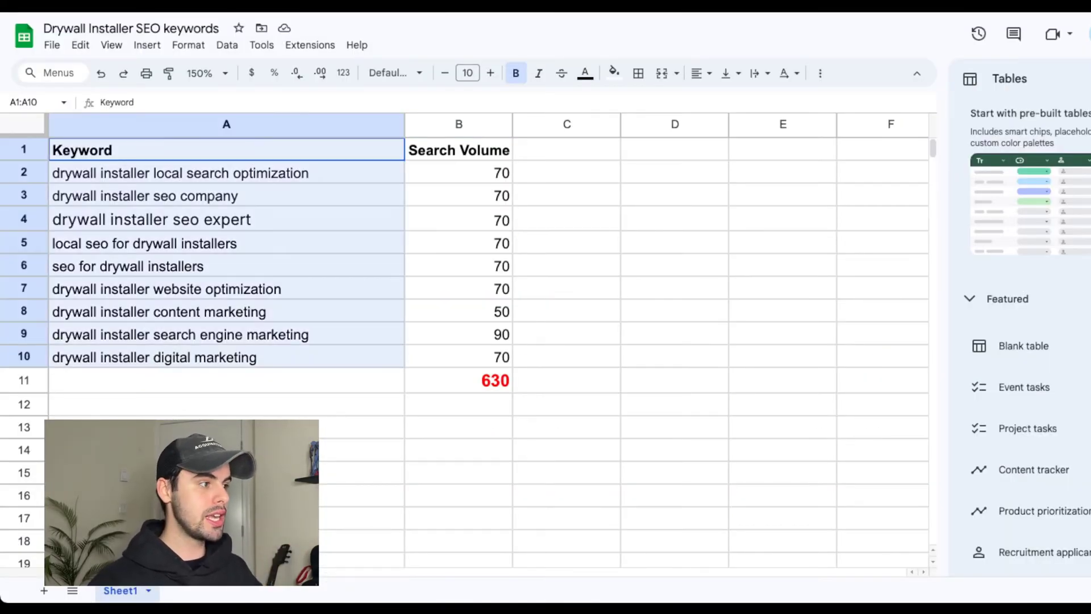
left_click_drag(459, 150, 459, 380)
left_click_drag(226, 380, 566, 380)
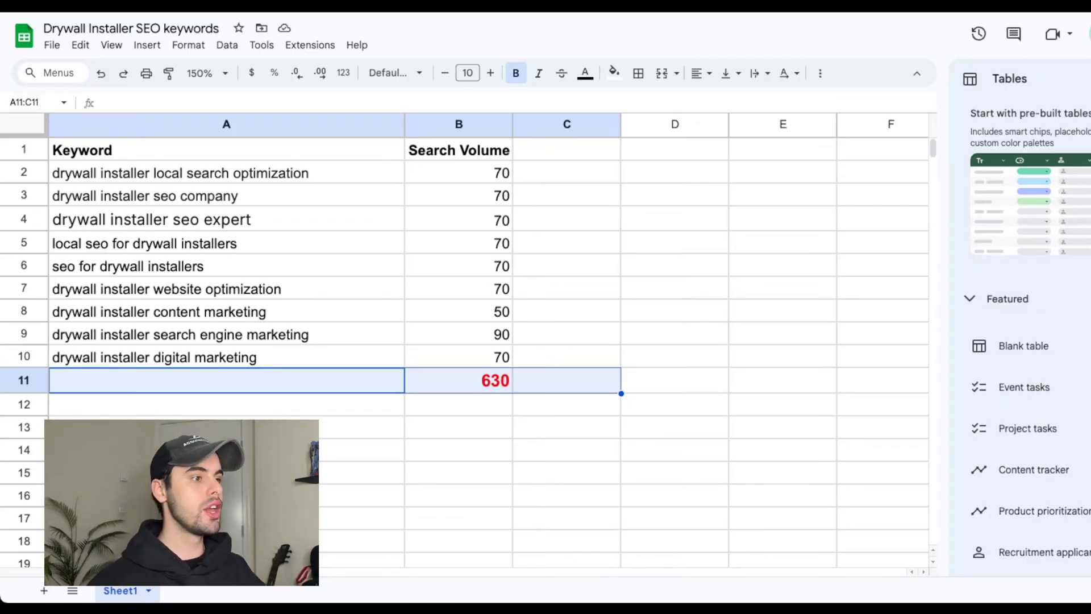
left_click_drag(566, 380, 364, 379)
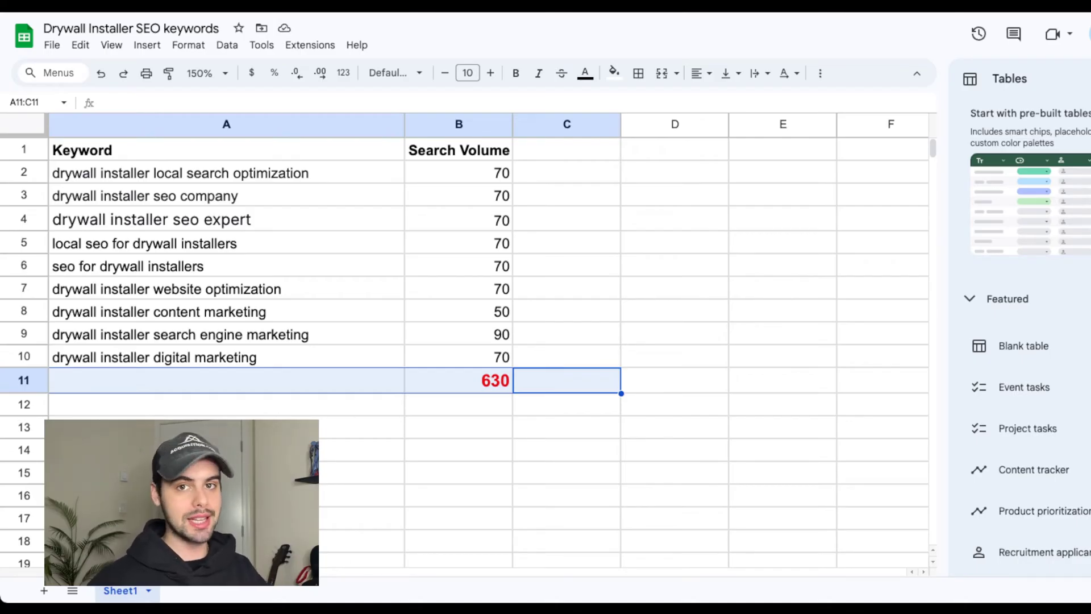
left_click(674, 379)
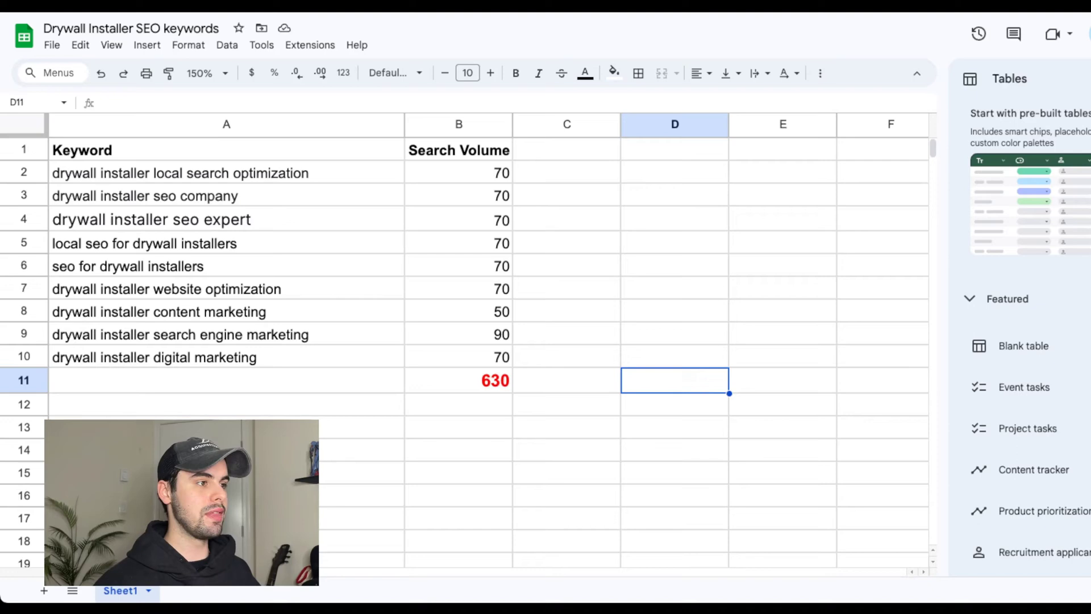
left_click(458, 380)
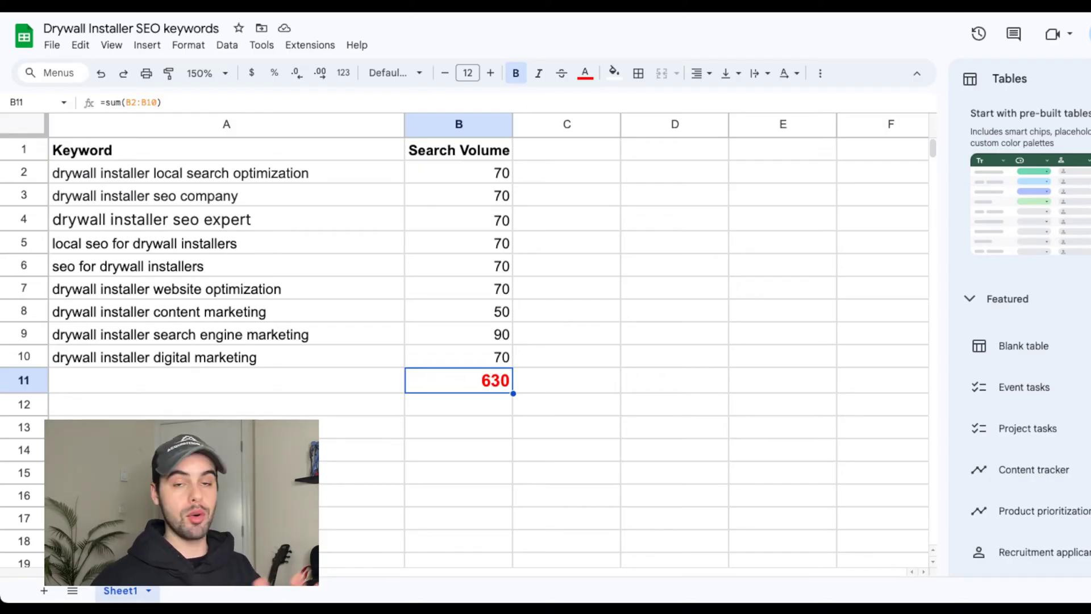
Copy the keyword "drywall installer search engine marketing" from cell A9 and search Google for it to review the ranking pages
left_click(226, 334)
key("super+c")
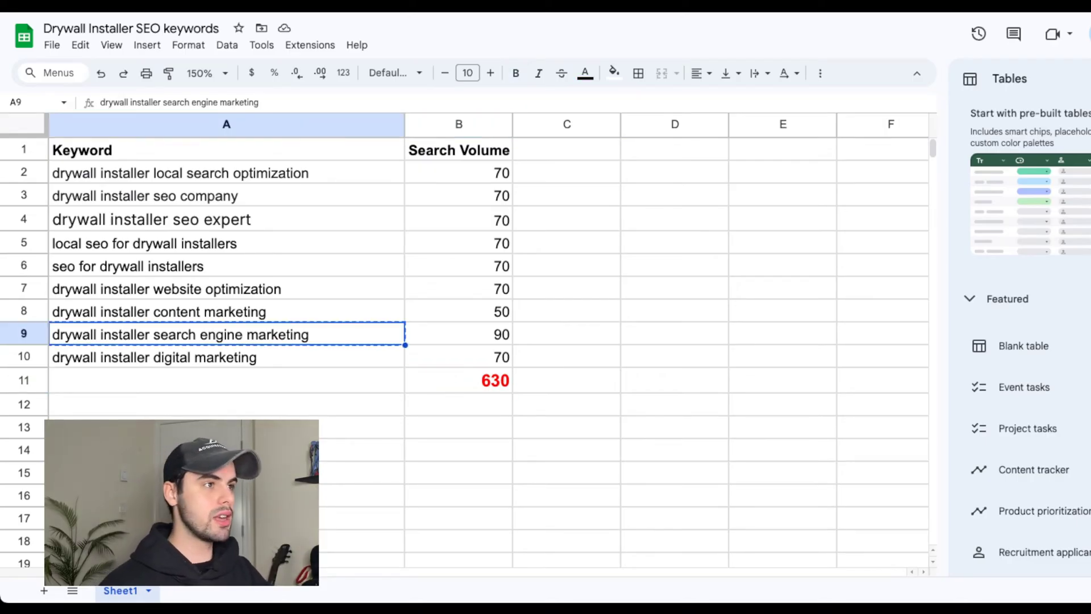
key("ctrl+t")
key("ctrl+v")
key("Return")
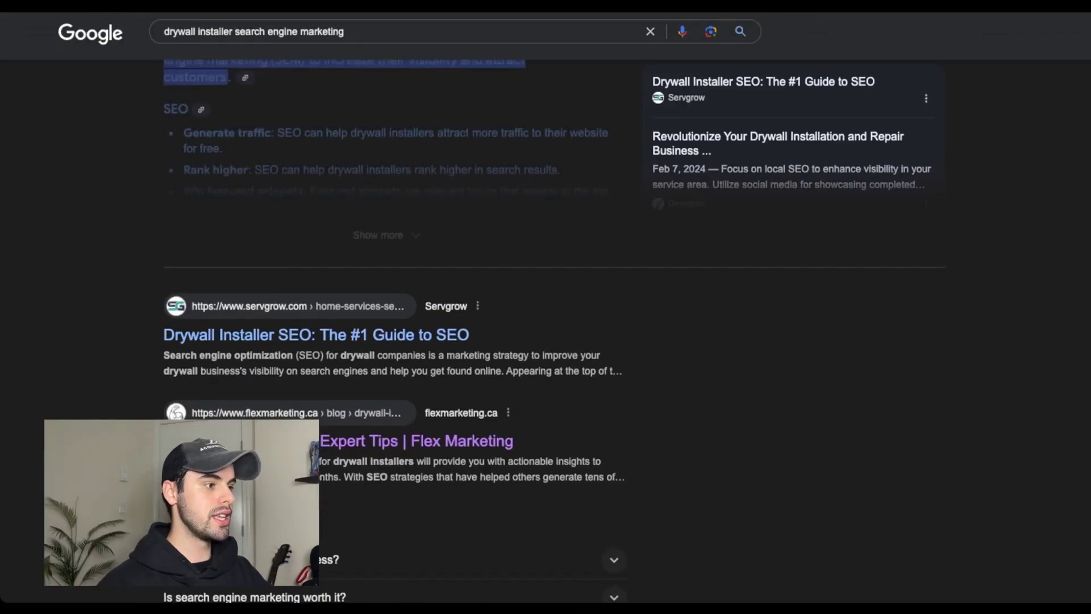
scroll(554, 331, "down", 4)
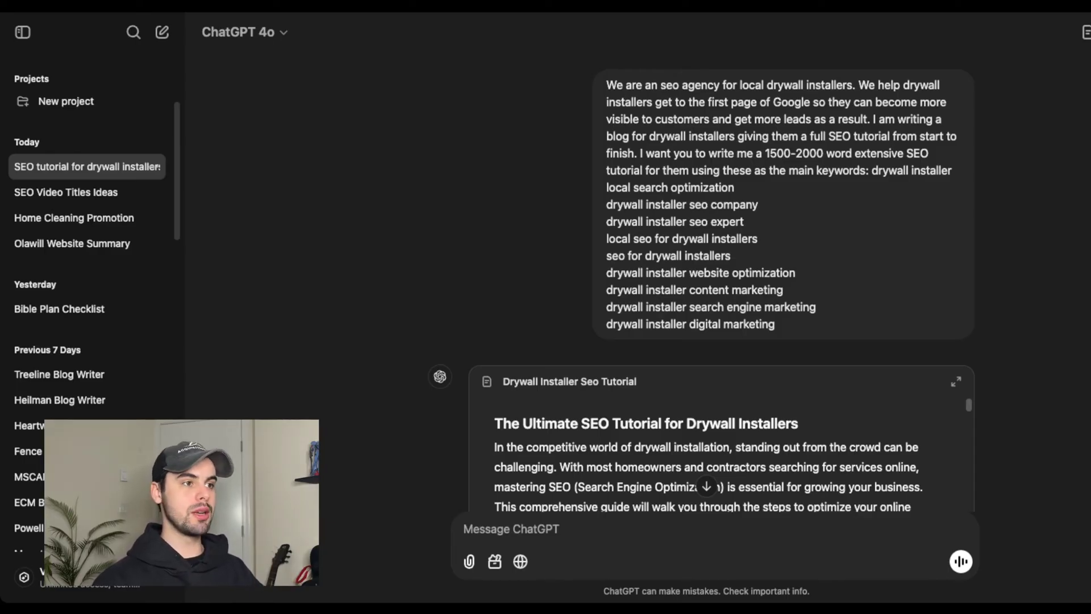
Switch to ChatGPT and examine the drywall installer blog prompt: agency description, 1500-2000 word tutorial request and main keyword list
left_click_drag(607, 85, 735, 188)
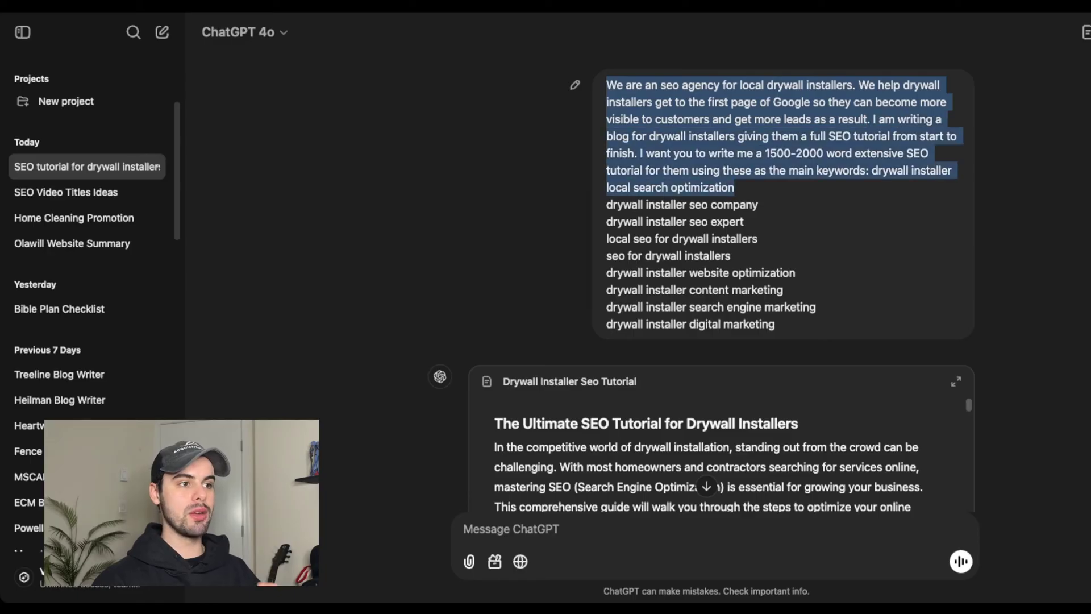
left_click(735, 187)
left_click_drag(617, 85, 855, 85)
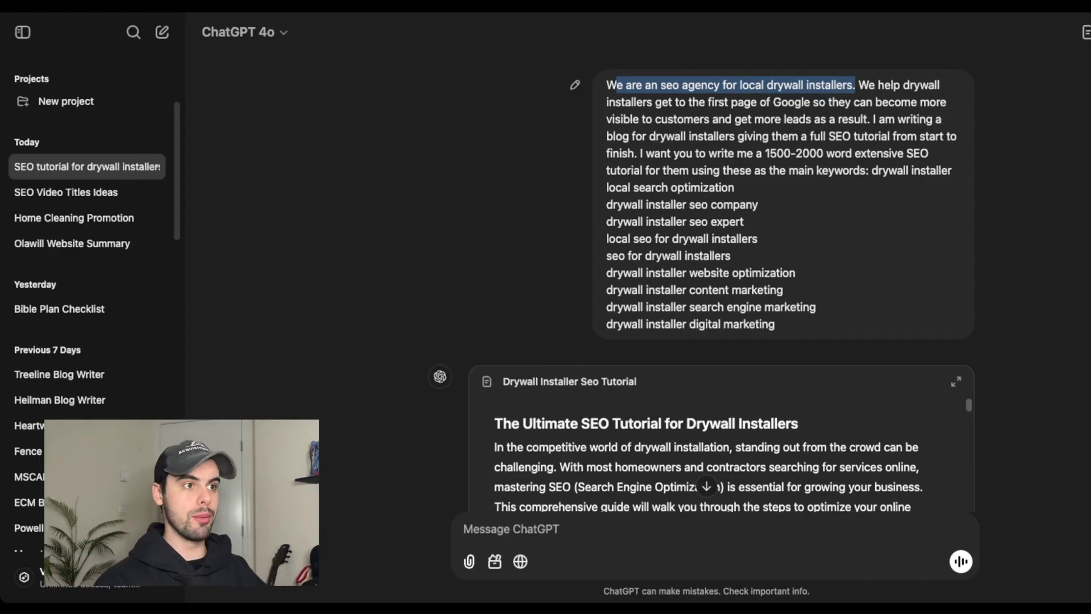
left_click_drag(859, 85, 870, 119)
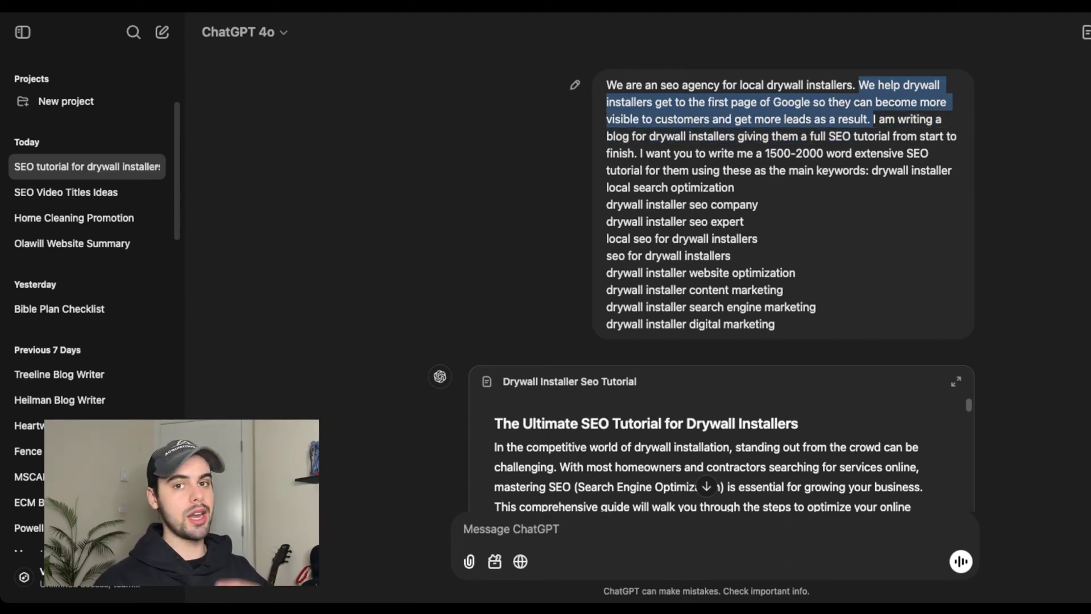
left_click(871, 120)
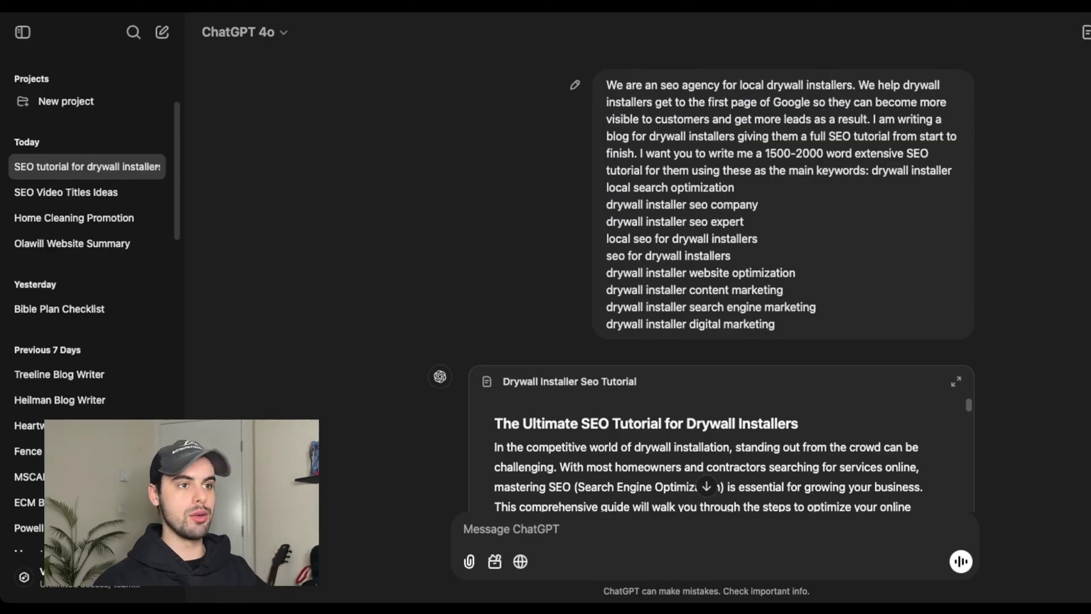
left_click_drag(870, 119, 847, 153)
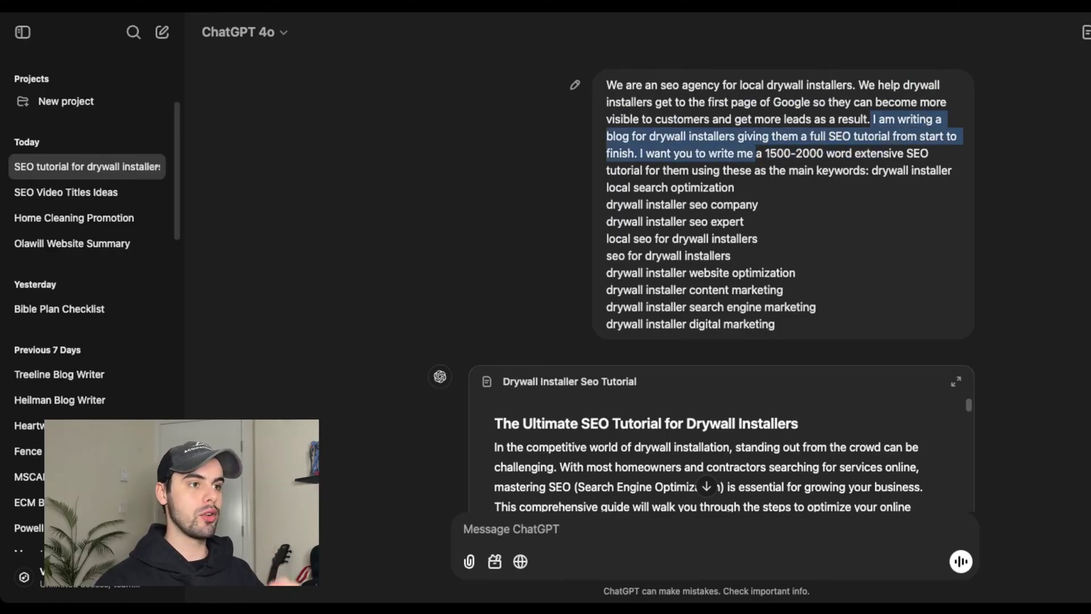
left_click_drag(755, 153, 920, 170)
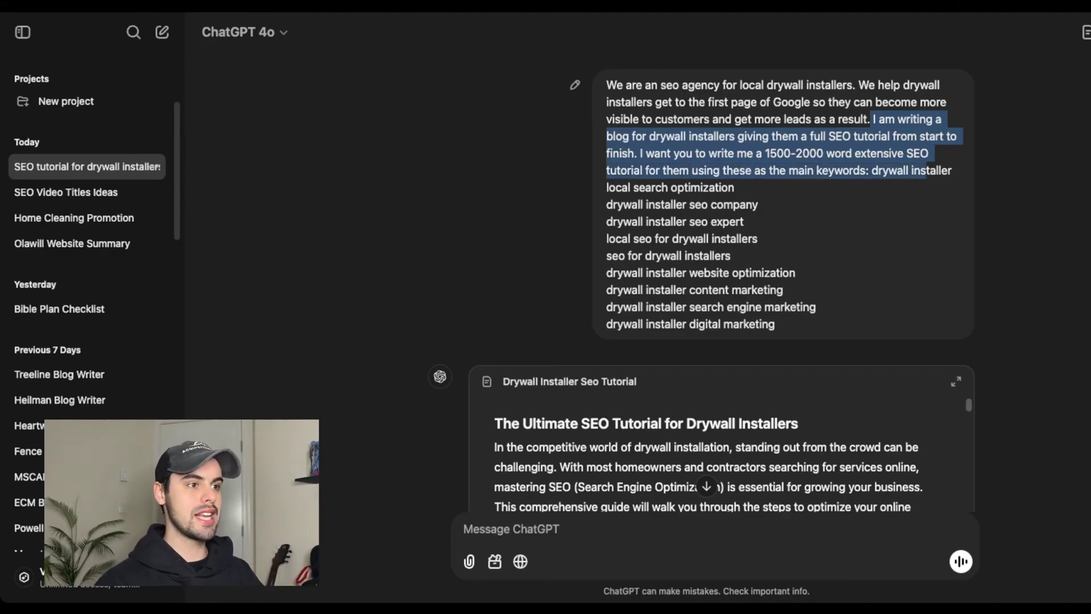
left_click_drag(926, 170, 735, 188)
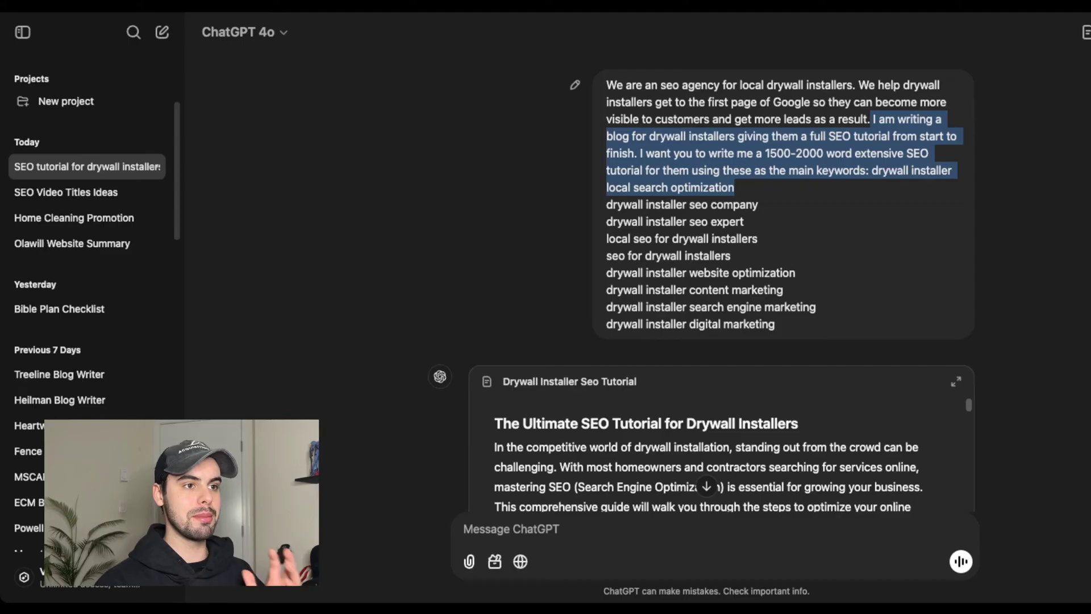
left_click_drag(872, 170, 775, 324)
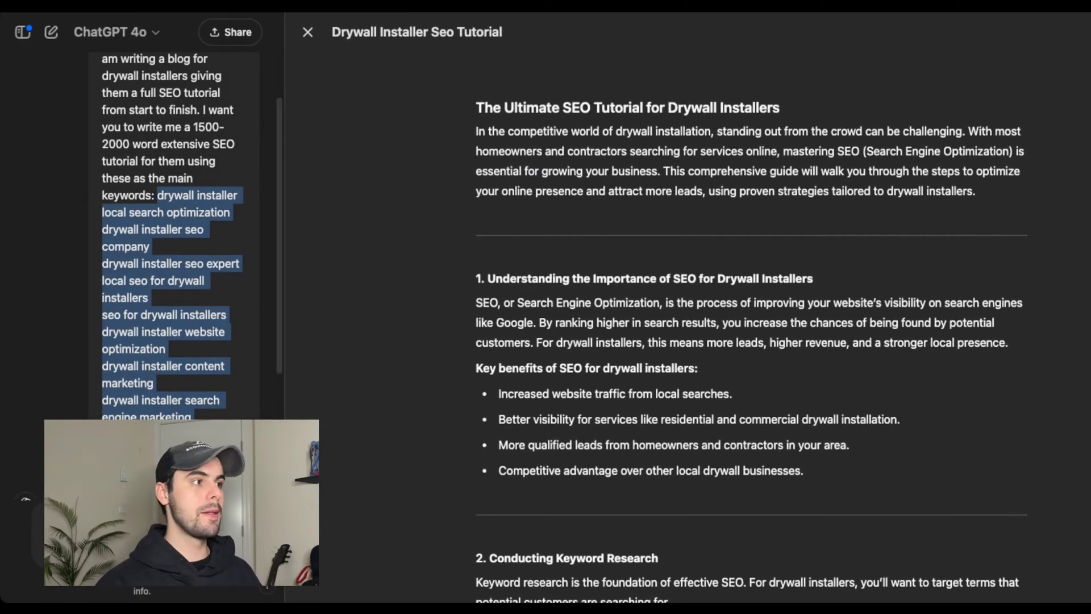
Close the expanded tutorial document and send ChatGPT the request "Make this into a landing page with headings and paragraphs sections as need"
left_click(308, 32)
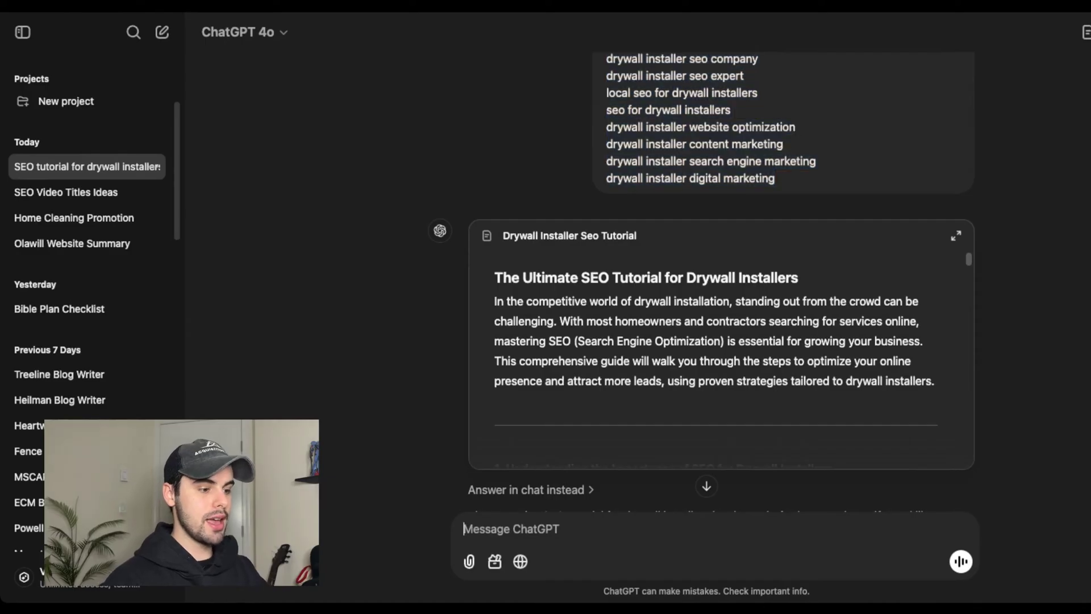
type("Make this into a")
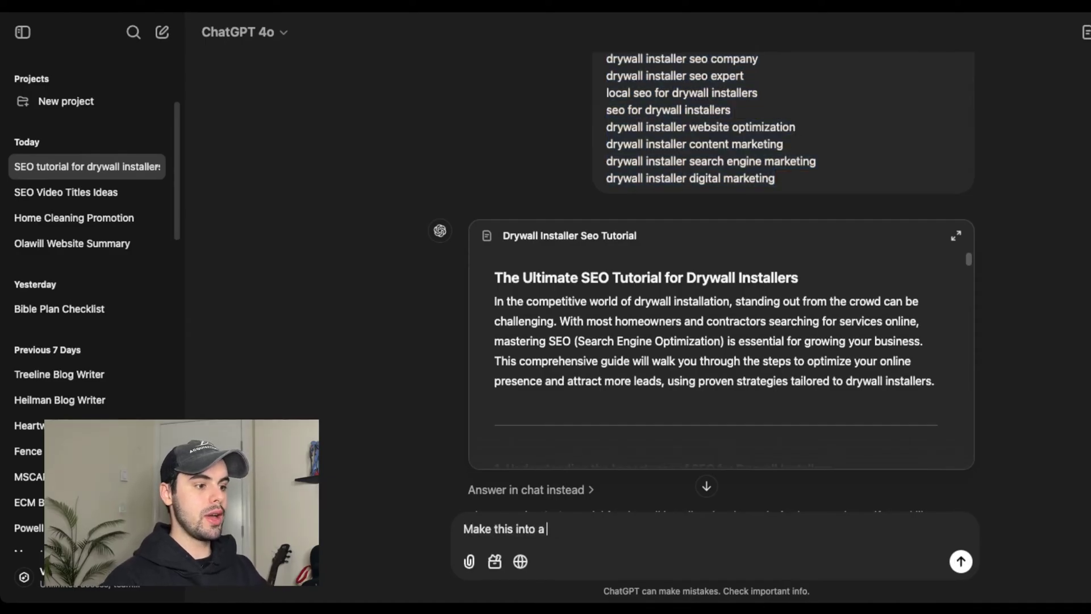
type(" landing page with ")
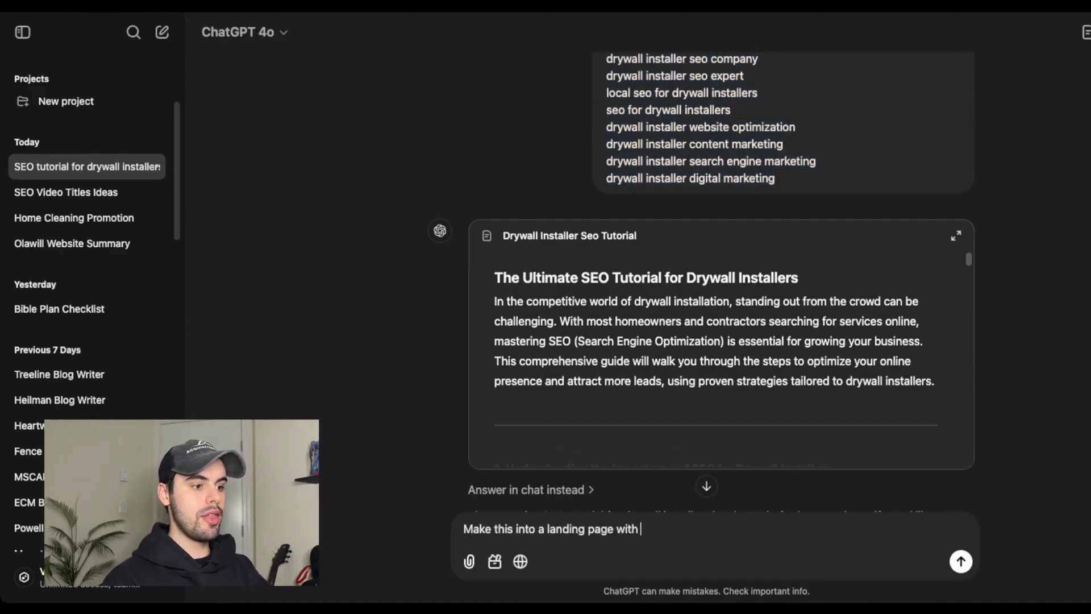
type("headings and parageap")
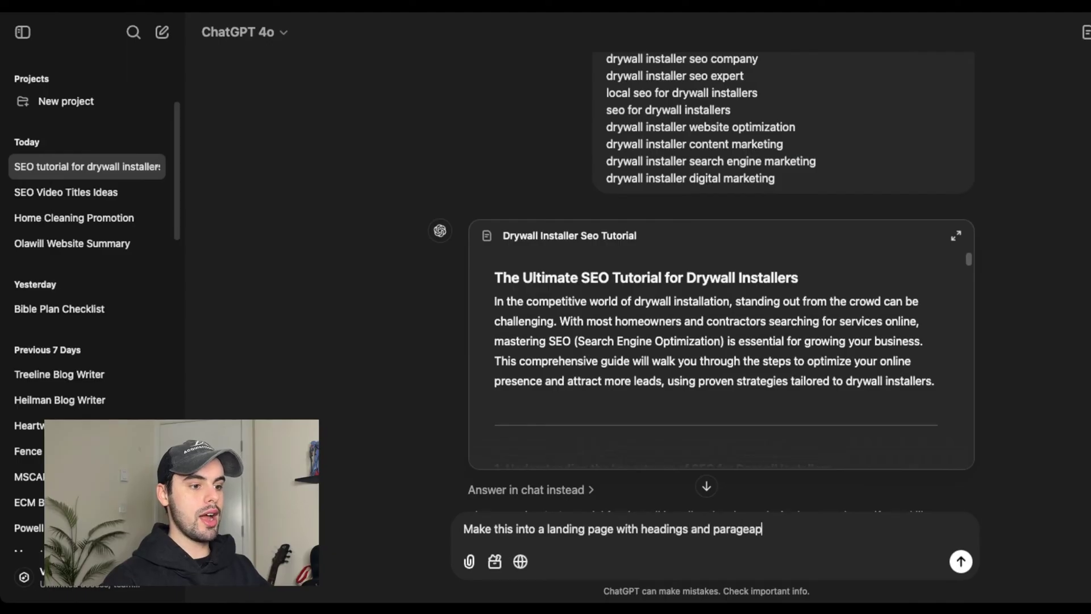
key("BackSpace")
key("BackSpace")
key("BackSpace")
type("raphs sections as nee")
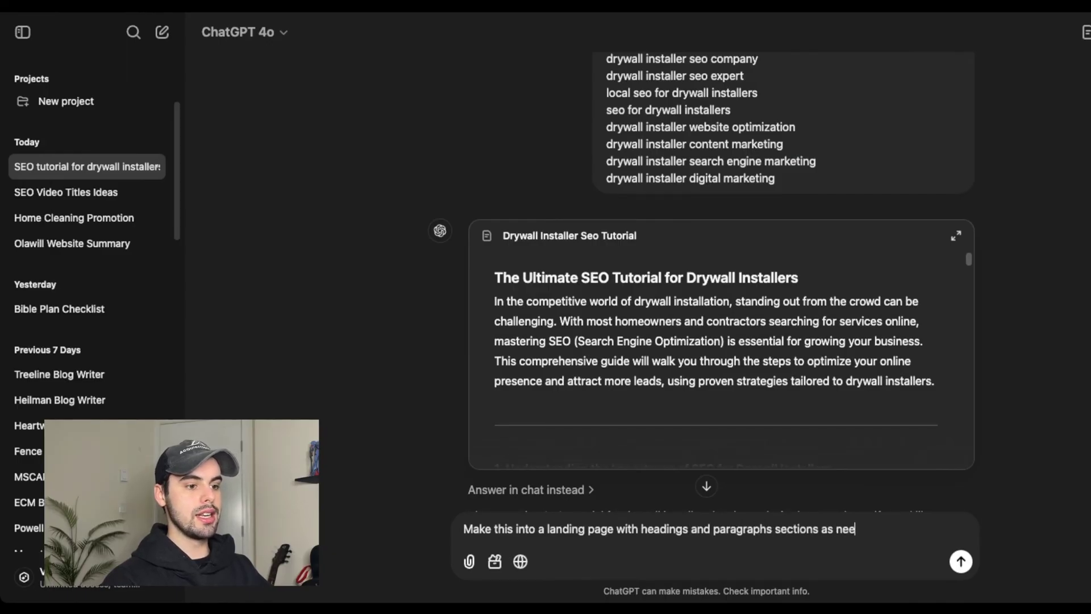
type("d")
key("Return")
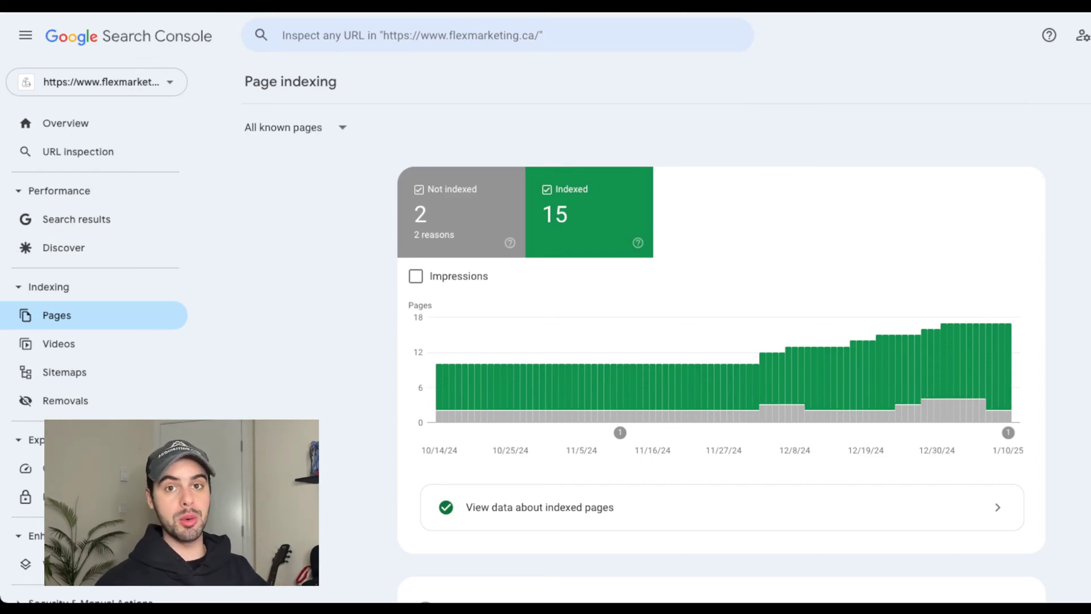
left_click(282, 35)
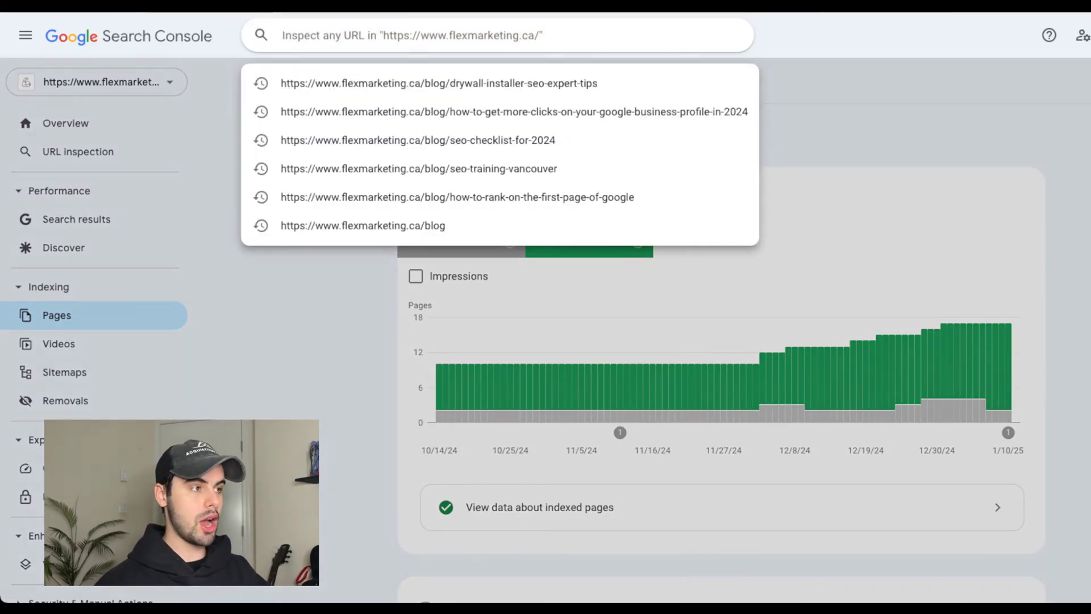
key("super+v")
key("Return")
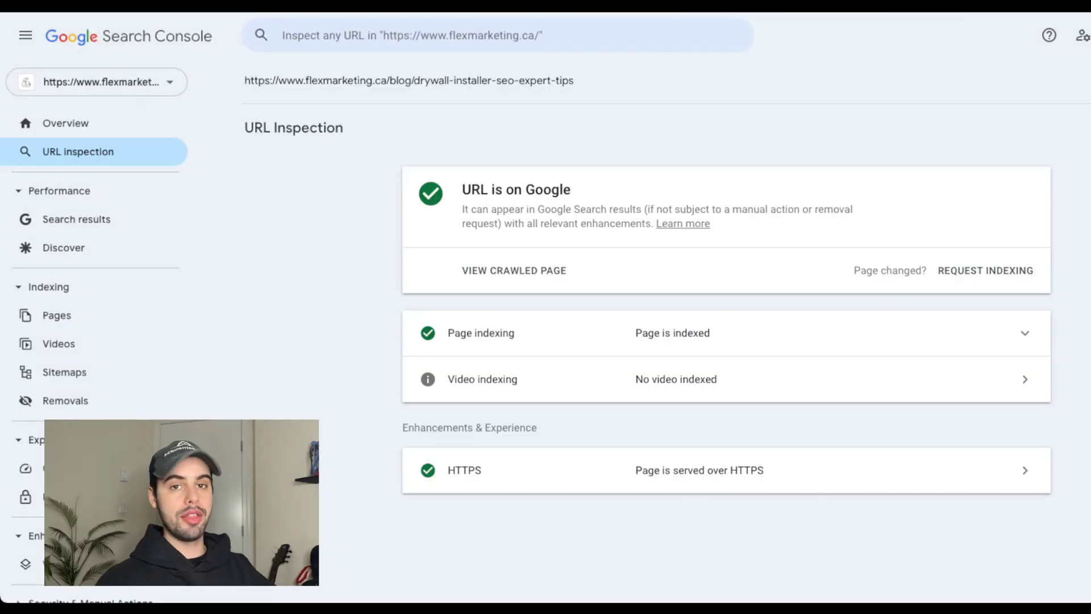
left_click_drag(418, 181, 711, 225)
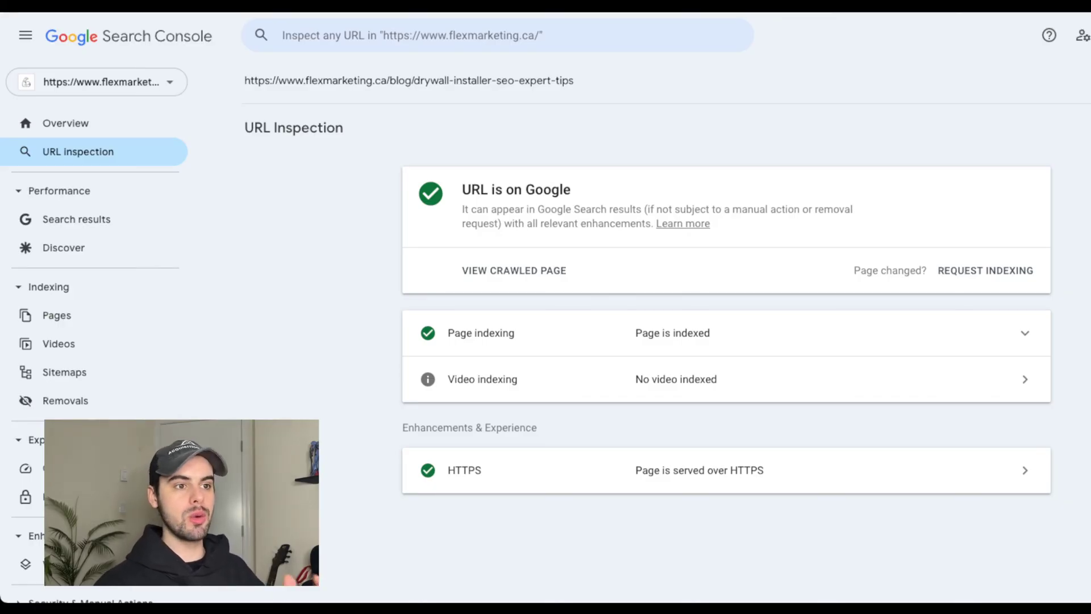
left_click(985, 270)
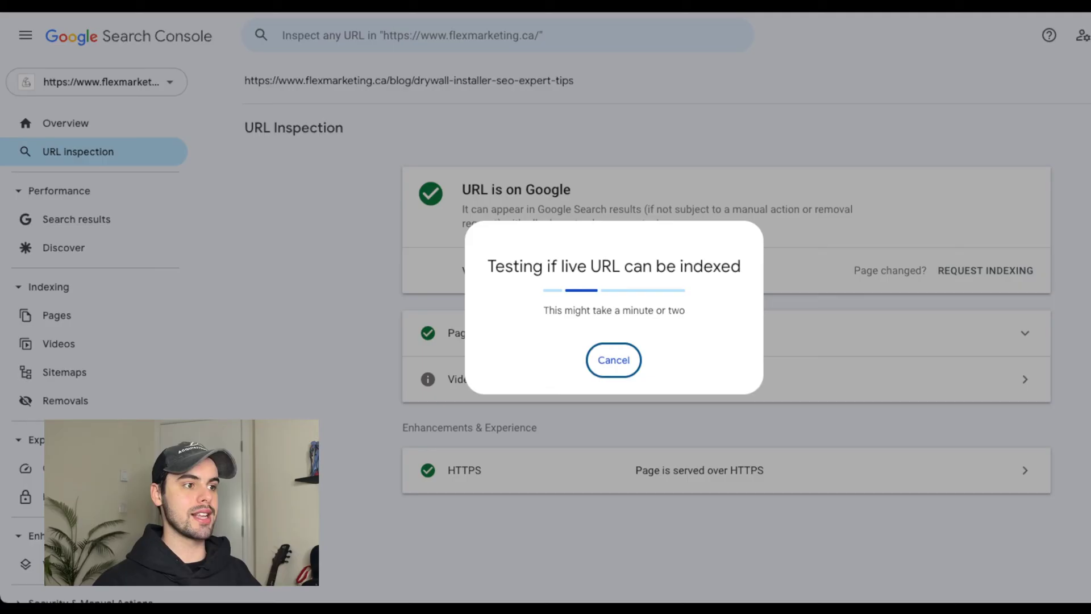